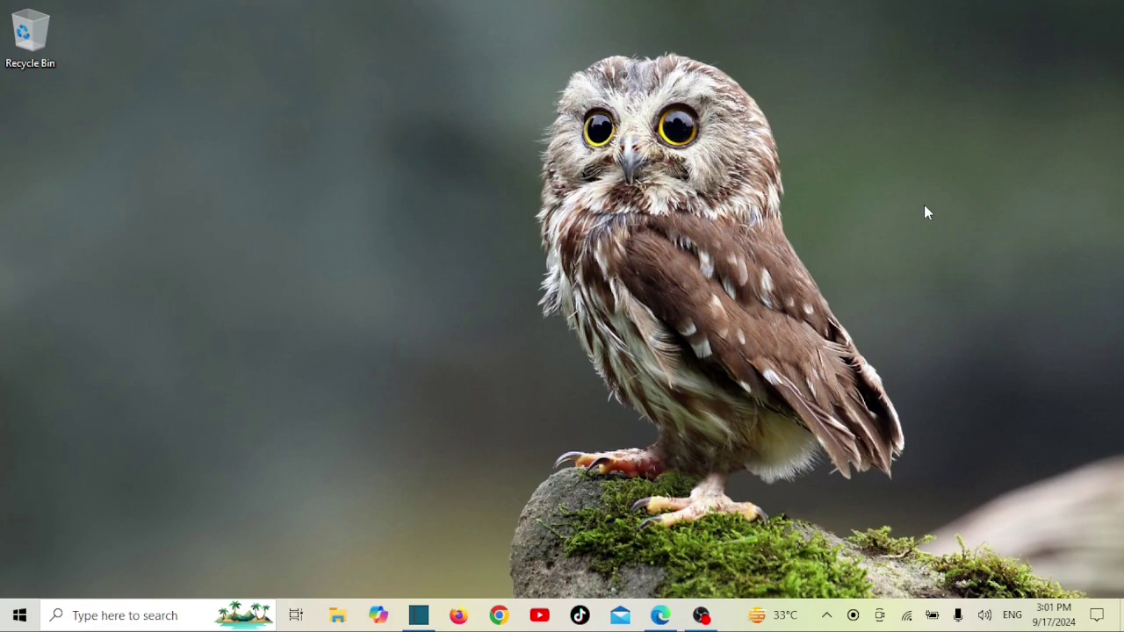
- Show This PC's drives in a maximized File Explorer and open Local Disk (C:) Properties
click(339, 615)
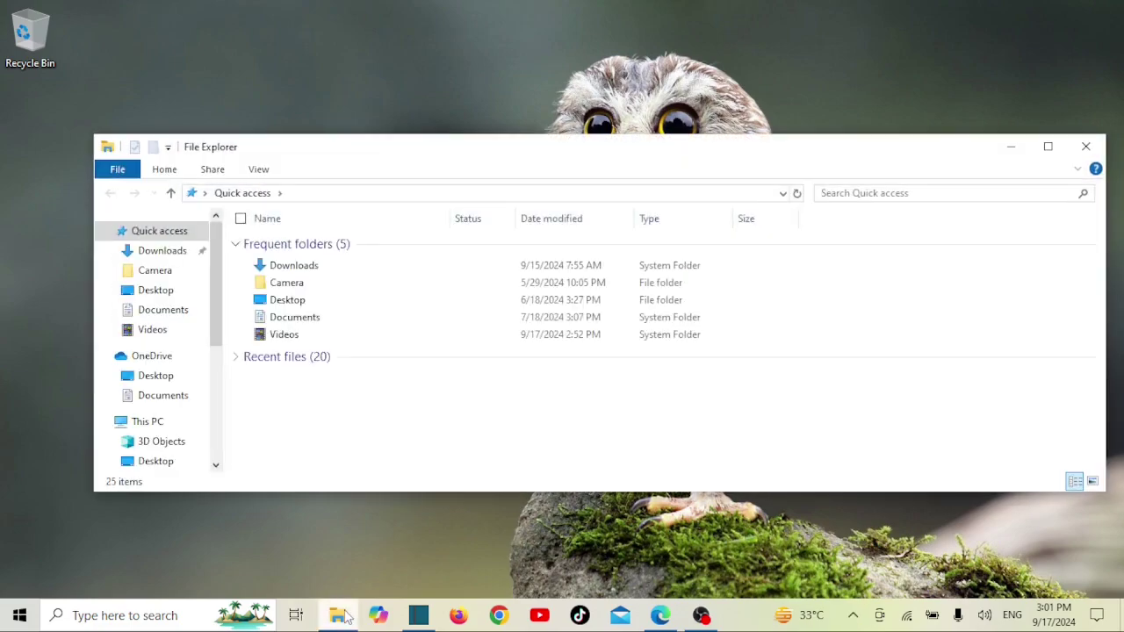
click(1047, 148)
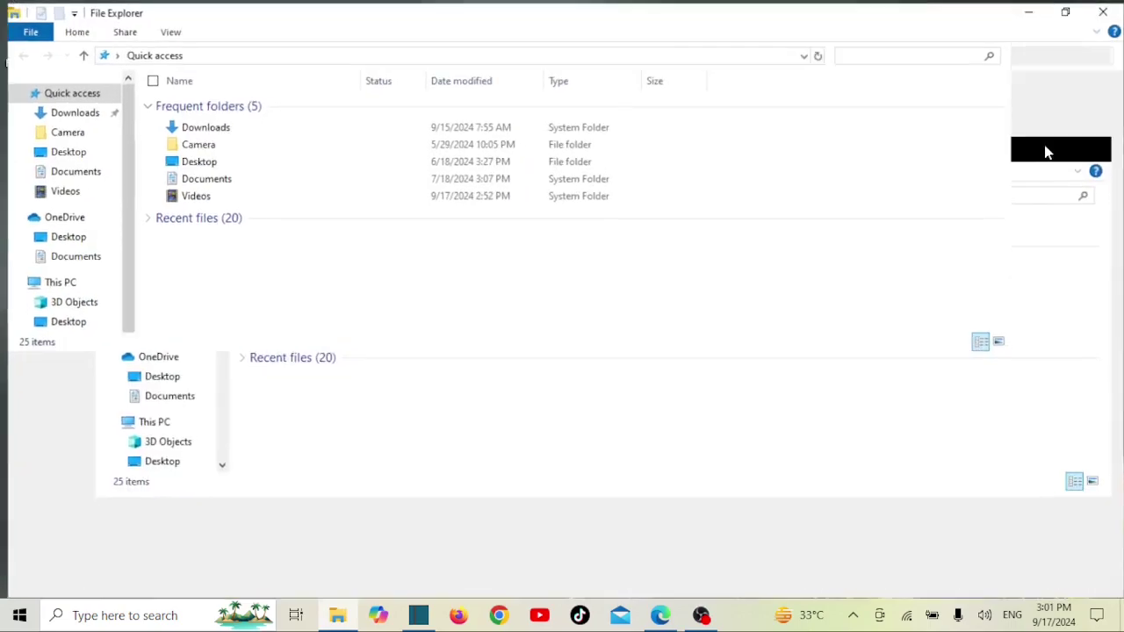
click(98, 280)
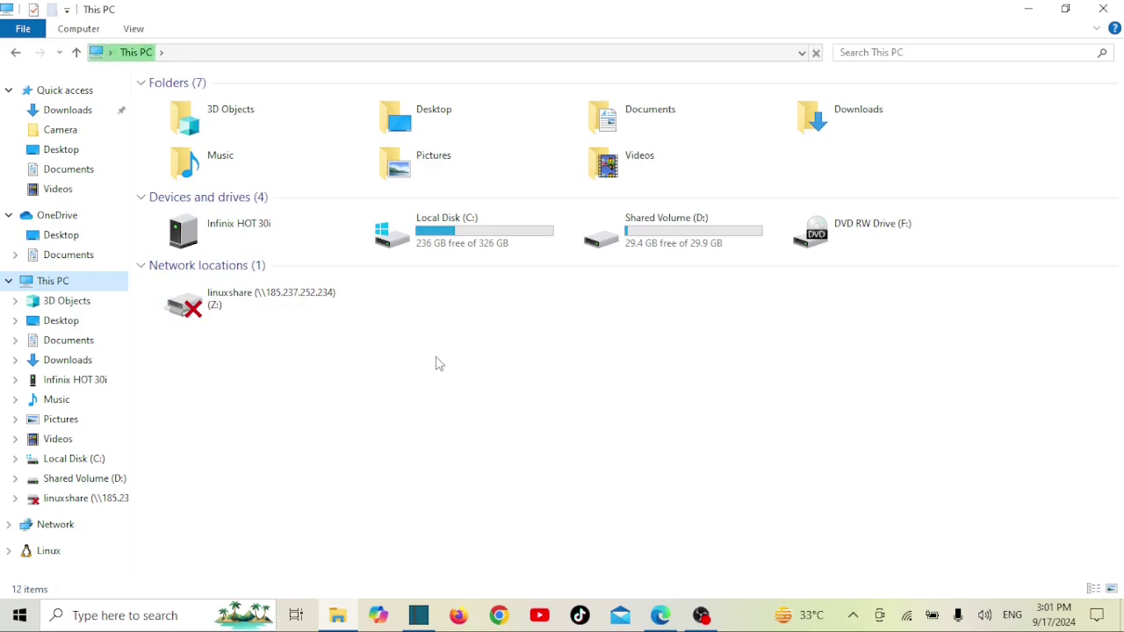
key(l)
key(alt+Return)
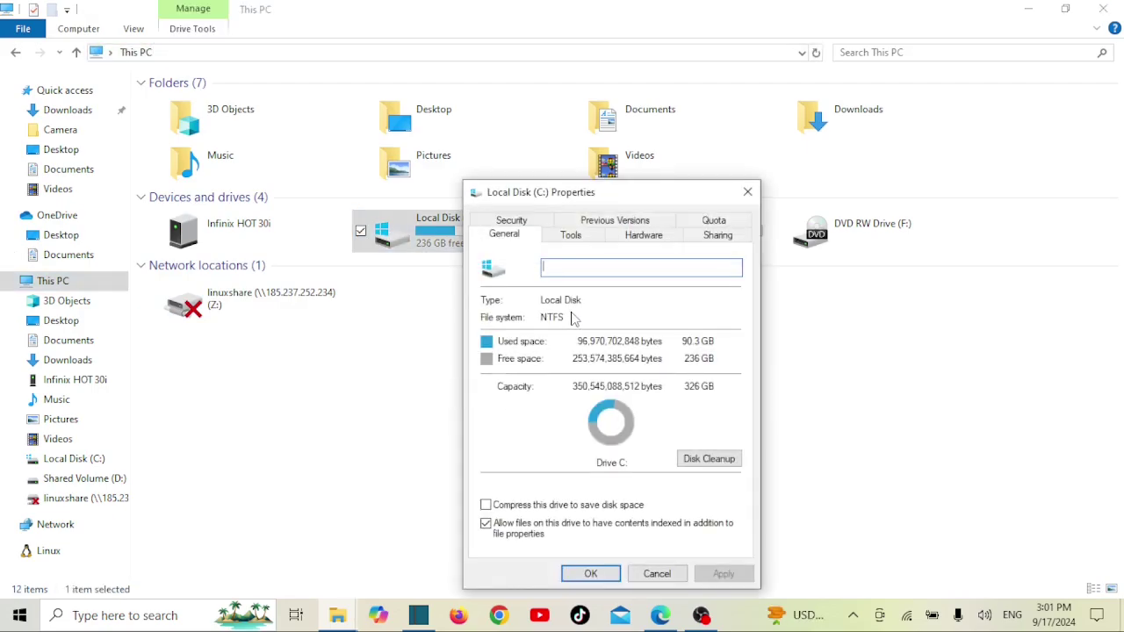
- Check Shared Volume (D:)'s properties (29.4 GB free), then open the drive to list its Files folder
click(747, 191)
click(642, 244)
right_click(641, 244)
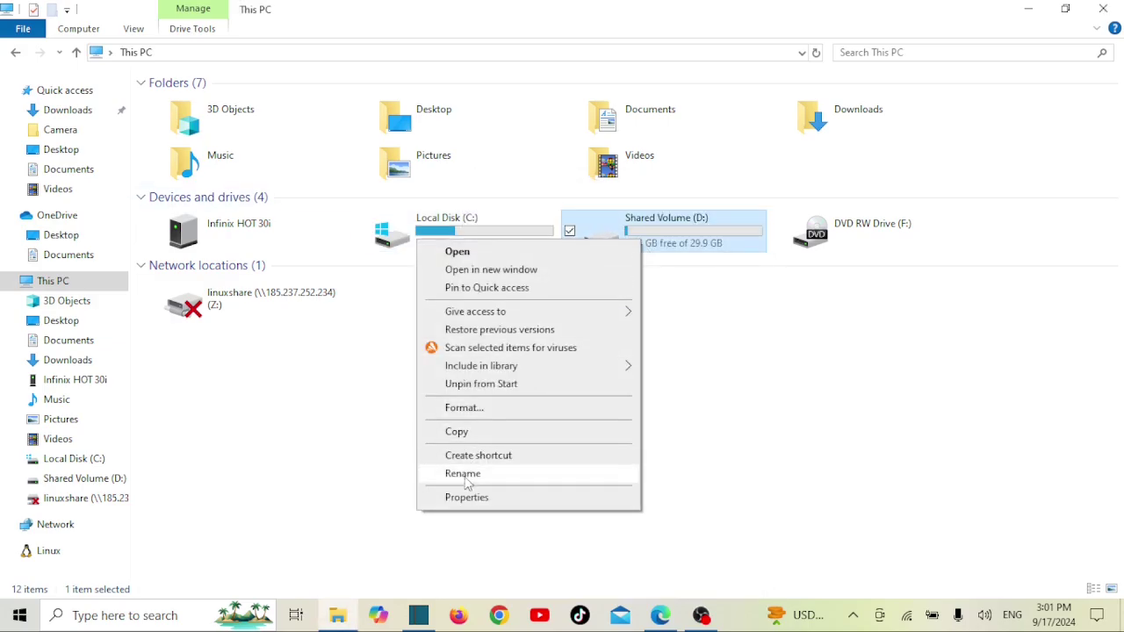
click(475, 498)
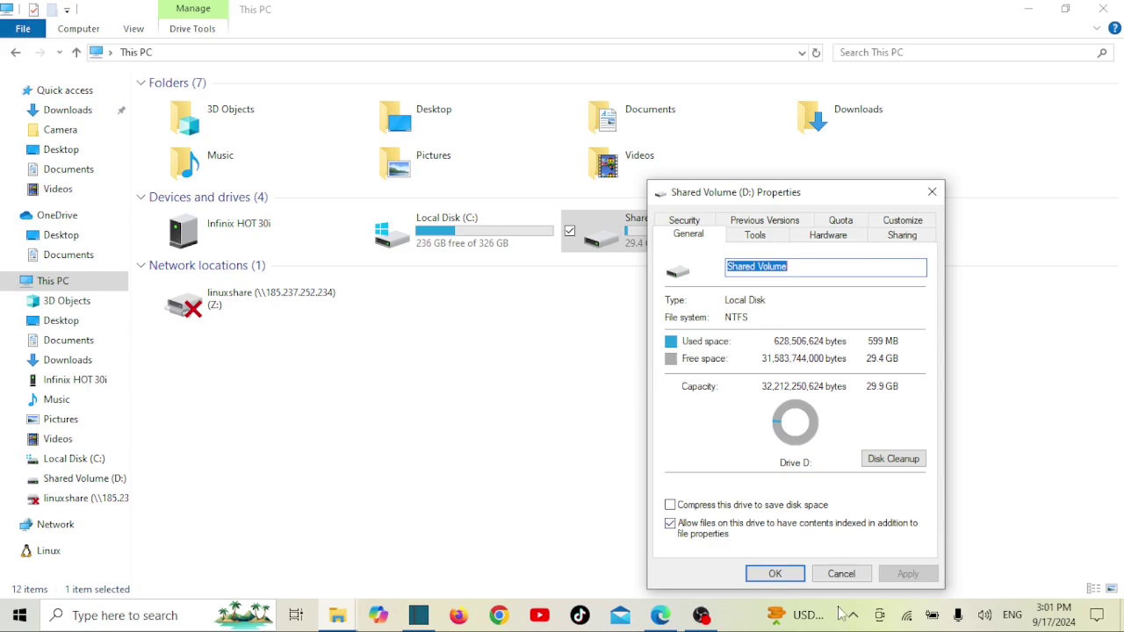
click(841, 576)
double_click(680, 254)
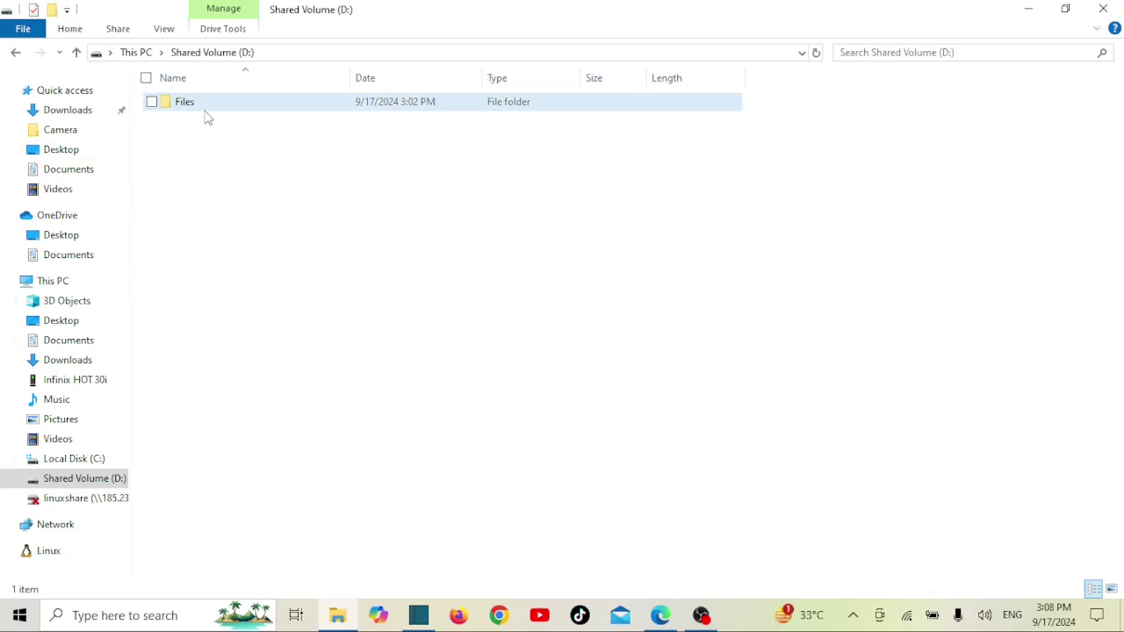
- Open Shared Volume (D:) Properties from the folder background and go to its Security permissions
right_click(196, 103)
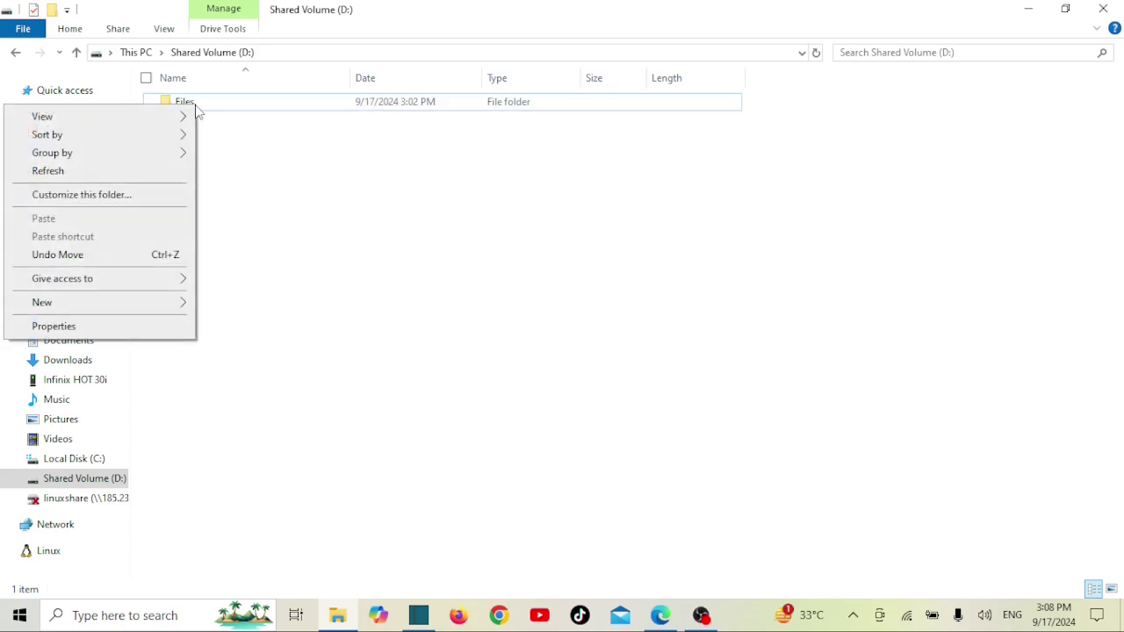
click(104, 326)
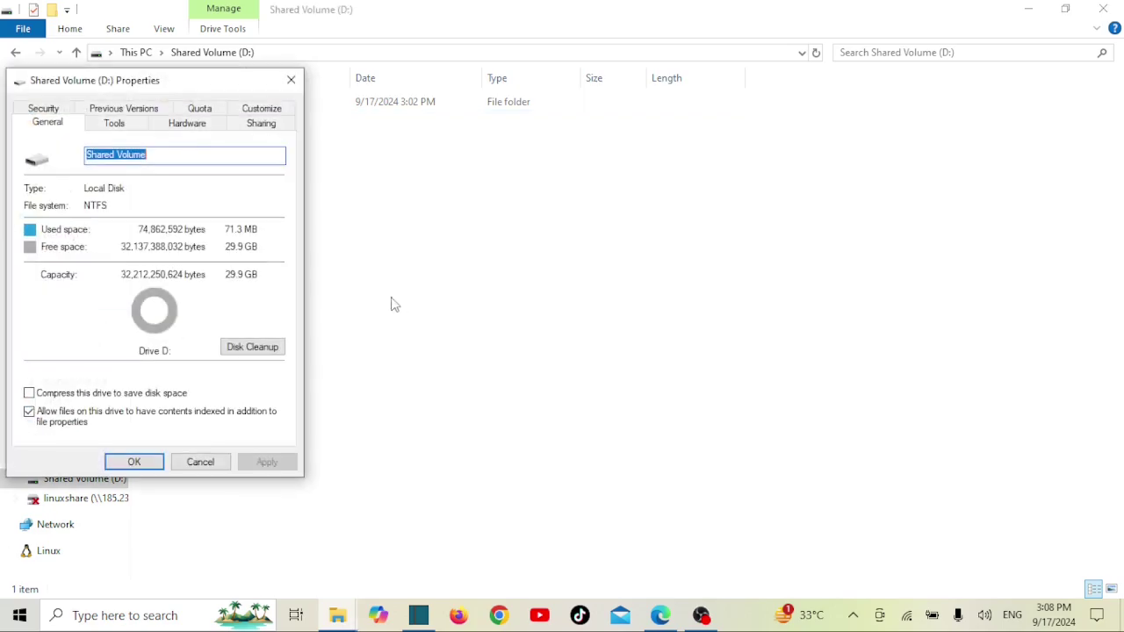
drag(175, 82, 486, 120)
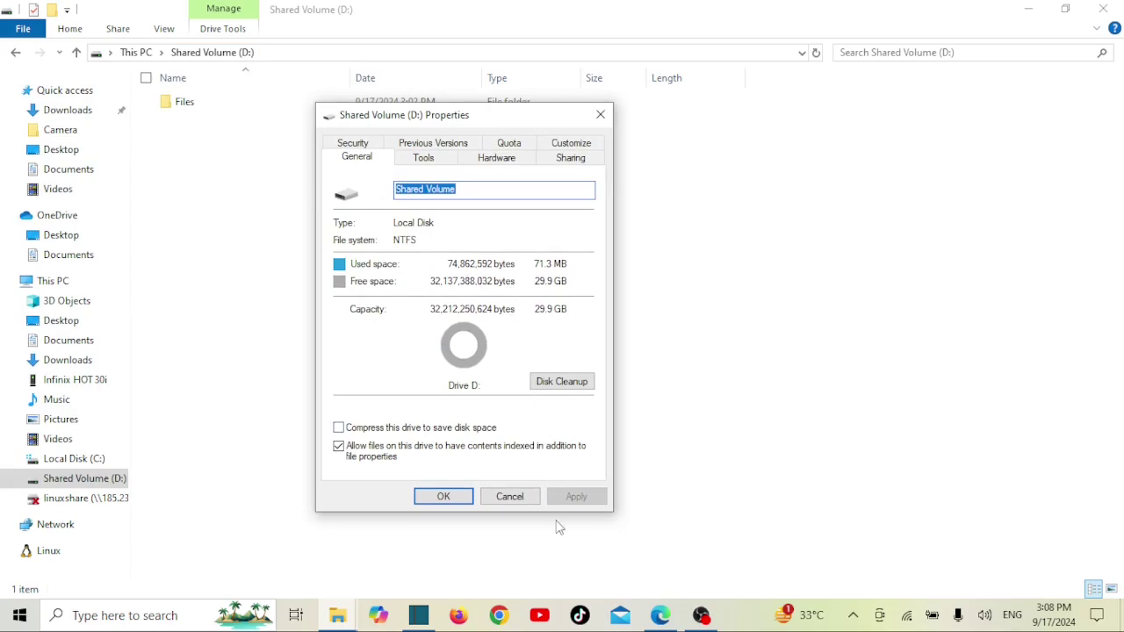
click(353, 144)
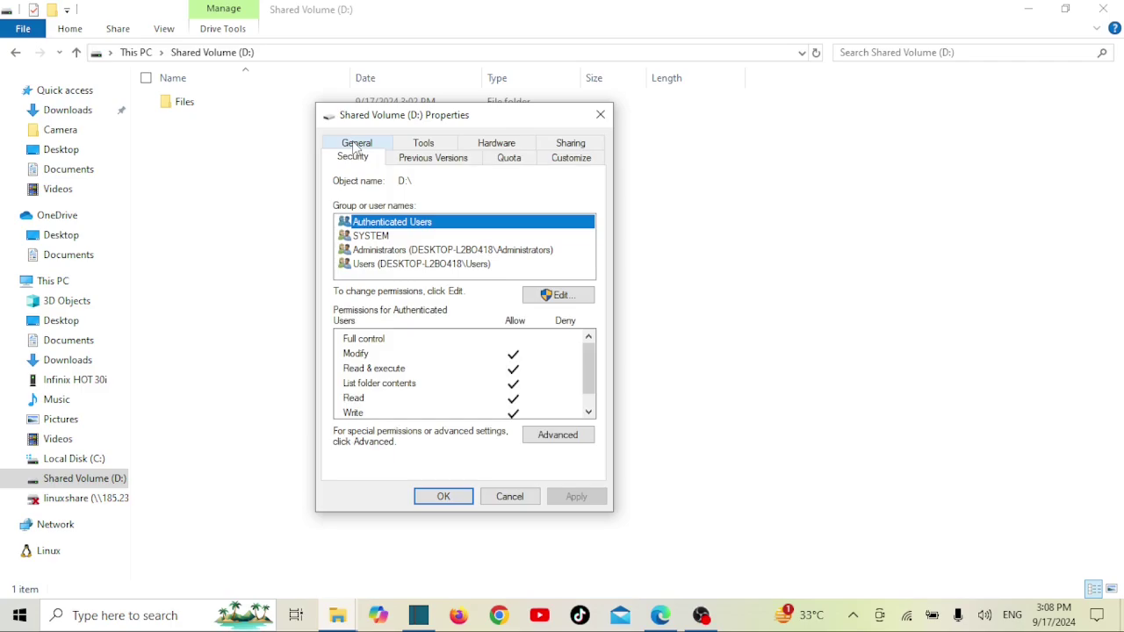
- Edit D:'s permissions and add the local user, entering the user's name and checking it resolves
click(562, 295)
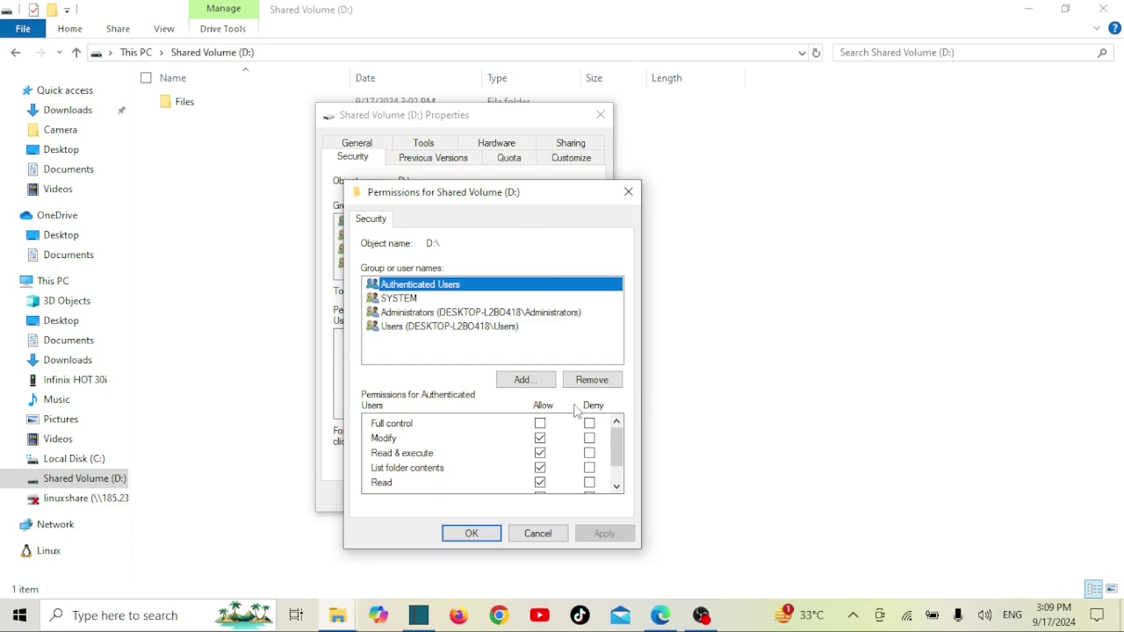
click(525, 381)
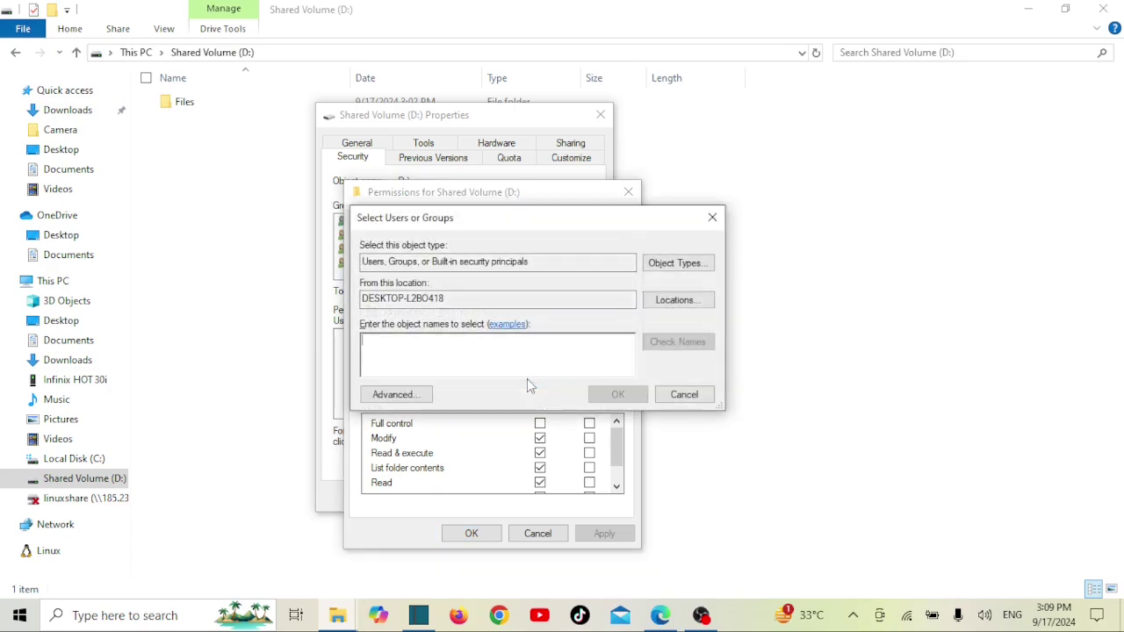
text(walu)
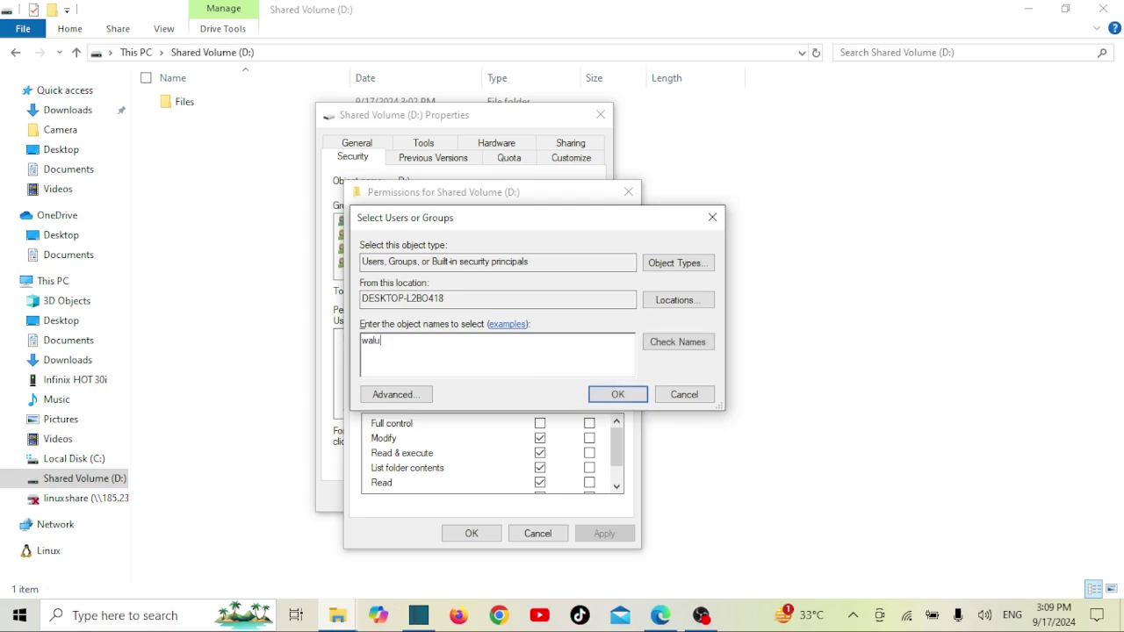
click(678, 345)
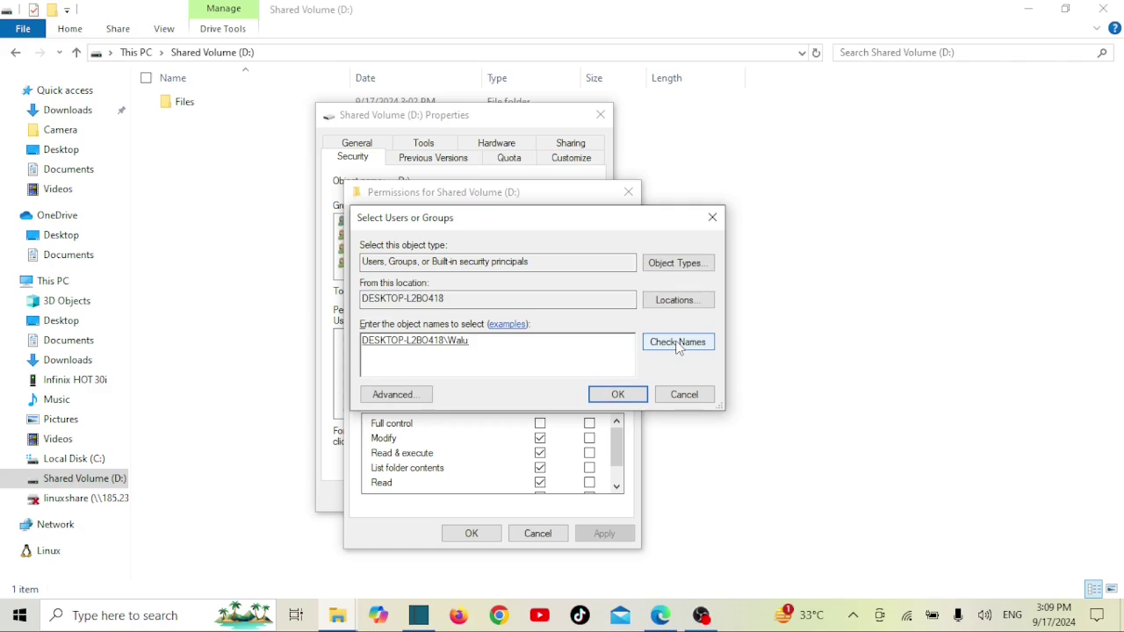
click(613, 395)
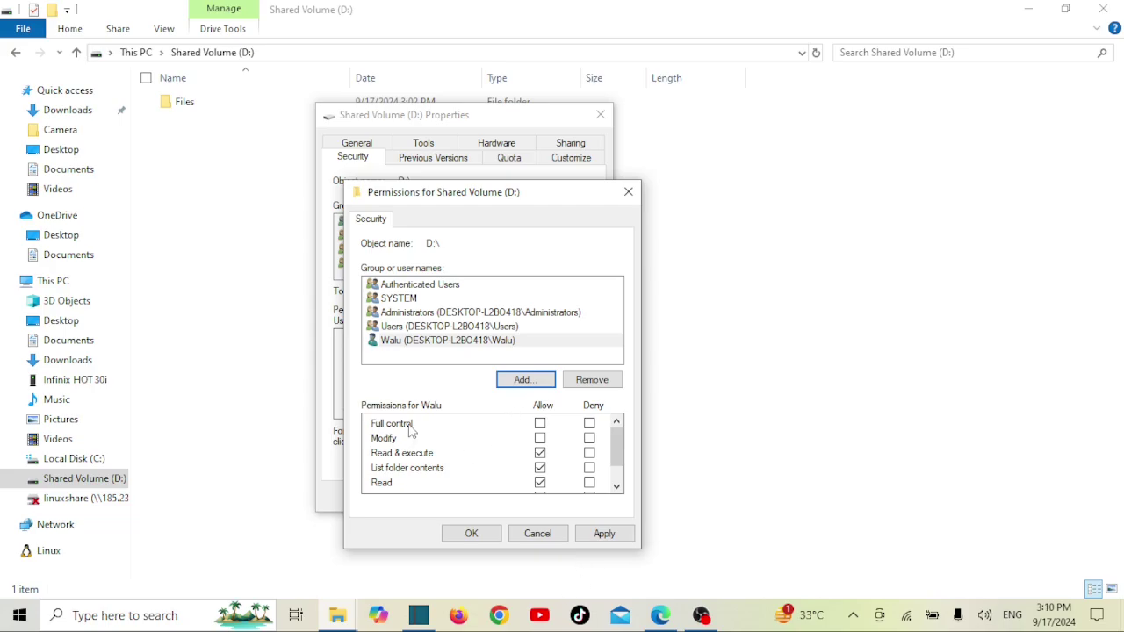
- Deny the added user Full control on Shared Volume (D:), accept the warning, and close both dialogs
click(589, 424)
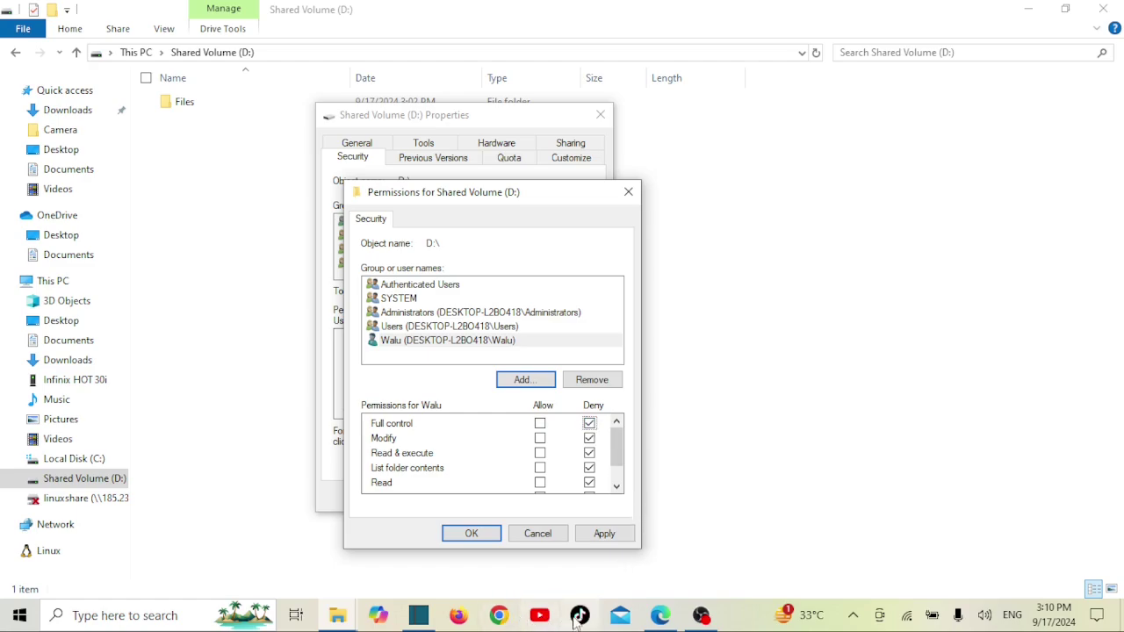
click(604, 539)
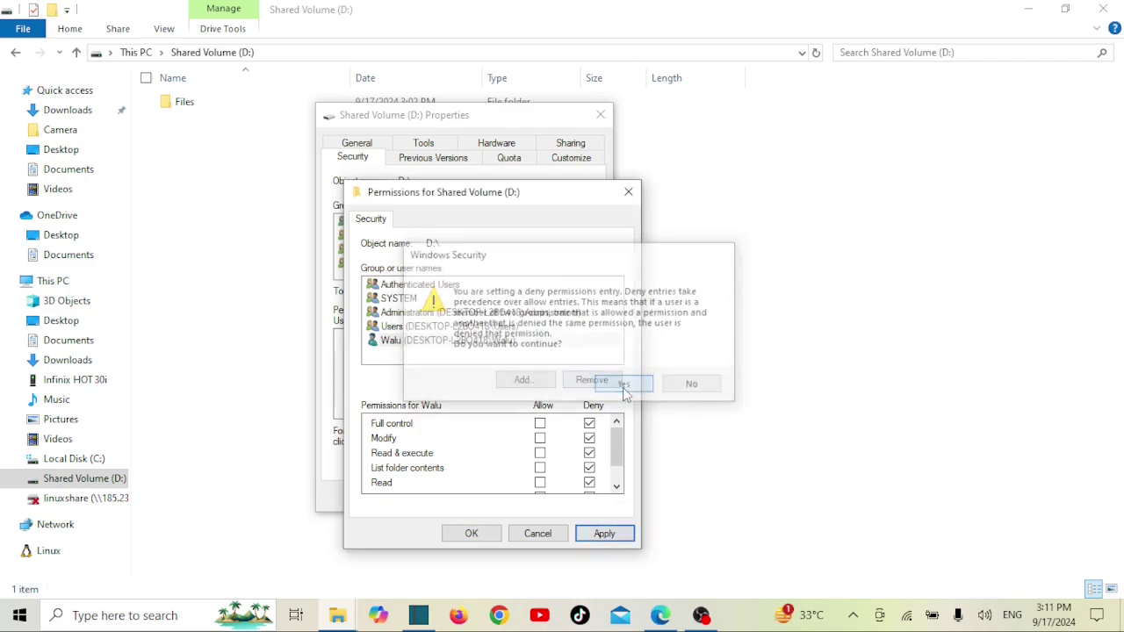
click(625, 388)
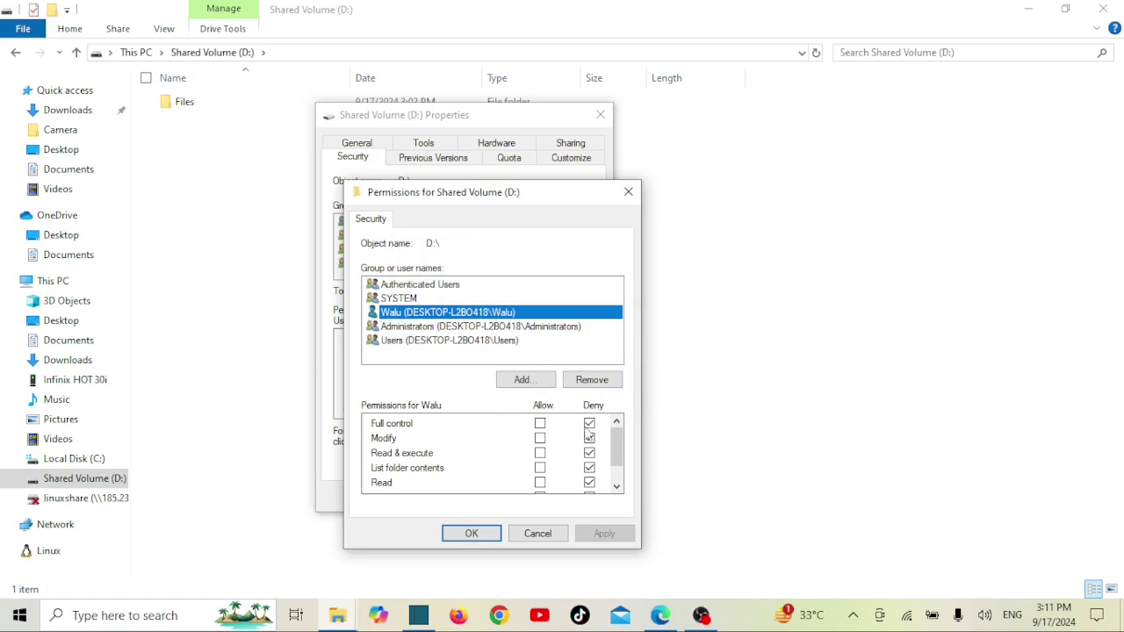
click(477, 536)
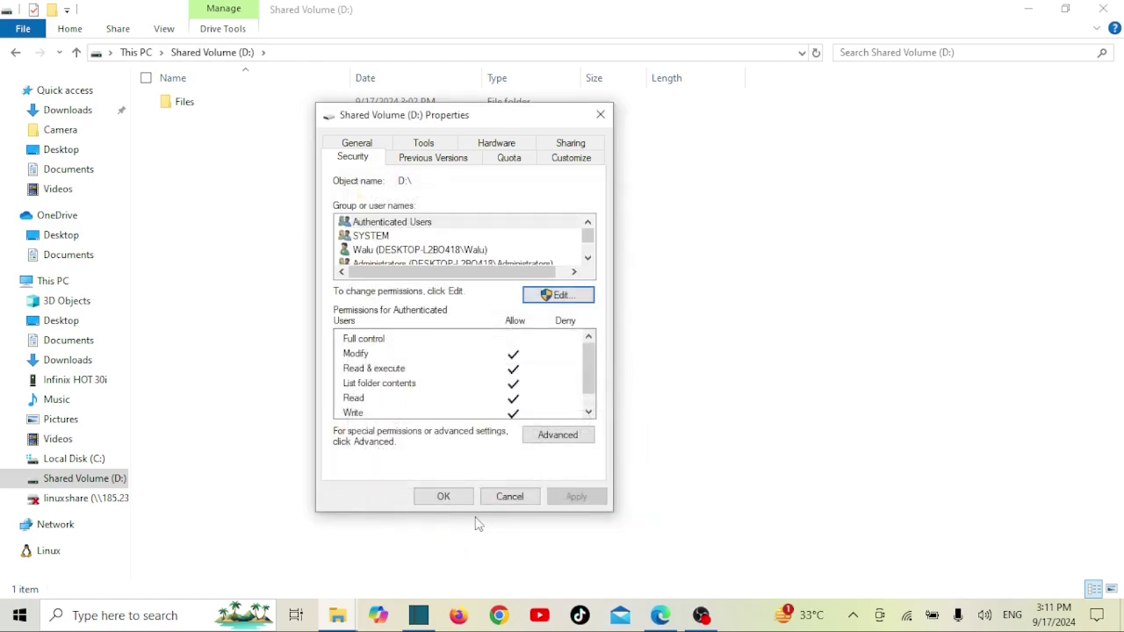
click(448, 497)
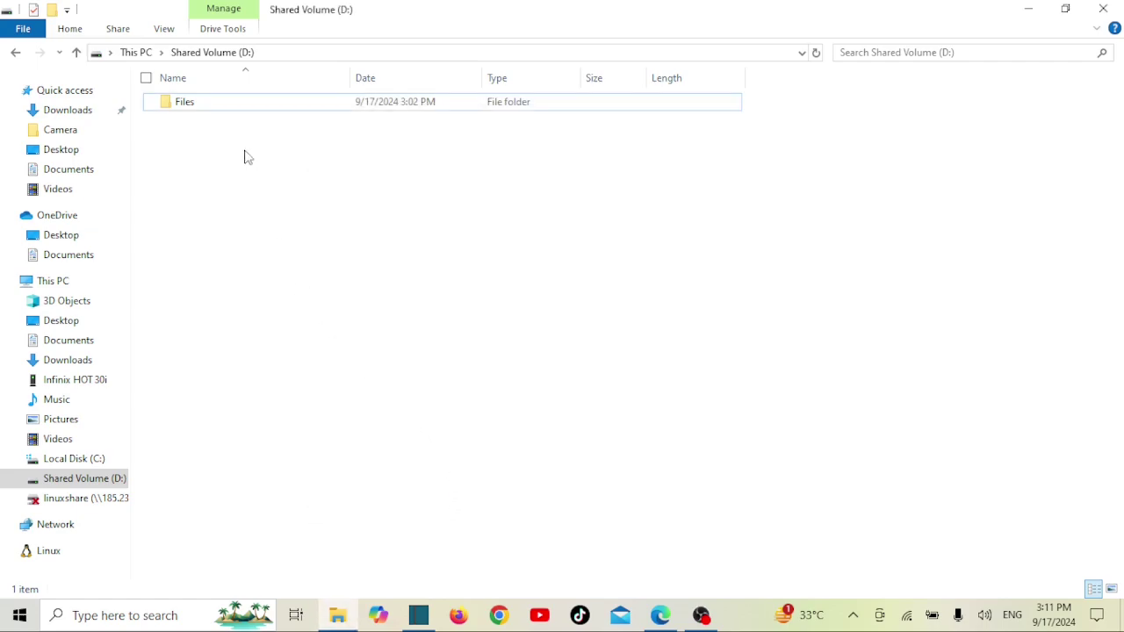
- Try the Files folder, then relaunch File Explorer maximized on This PC showing Shared Volume (D:)
double_click(203, 113)
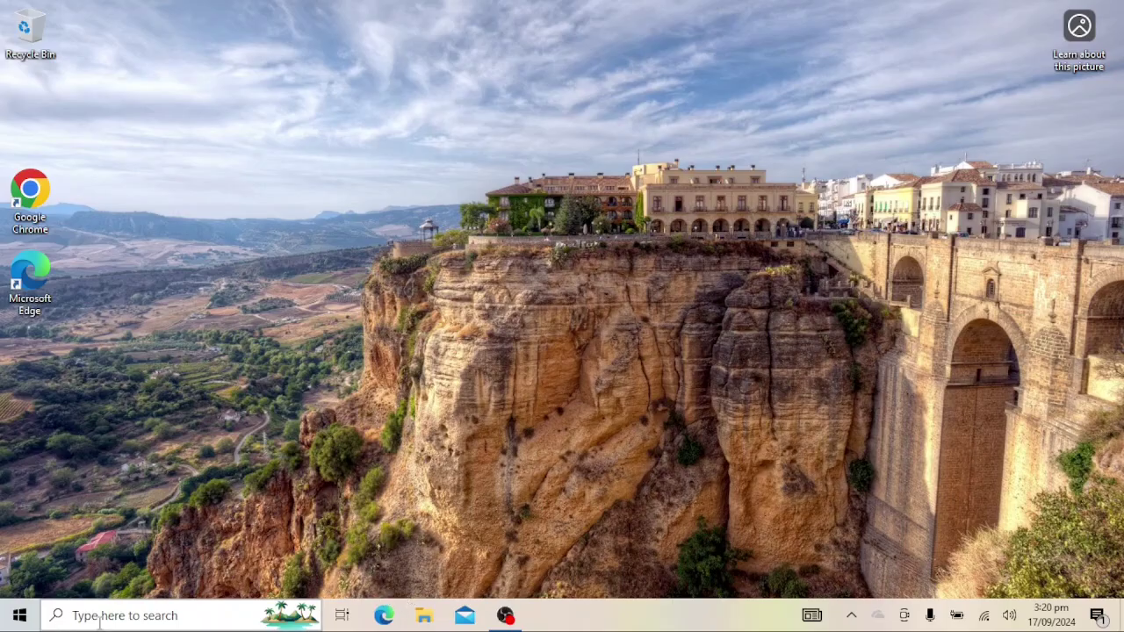
click(16, 615)
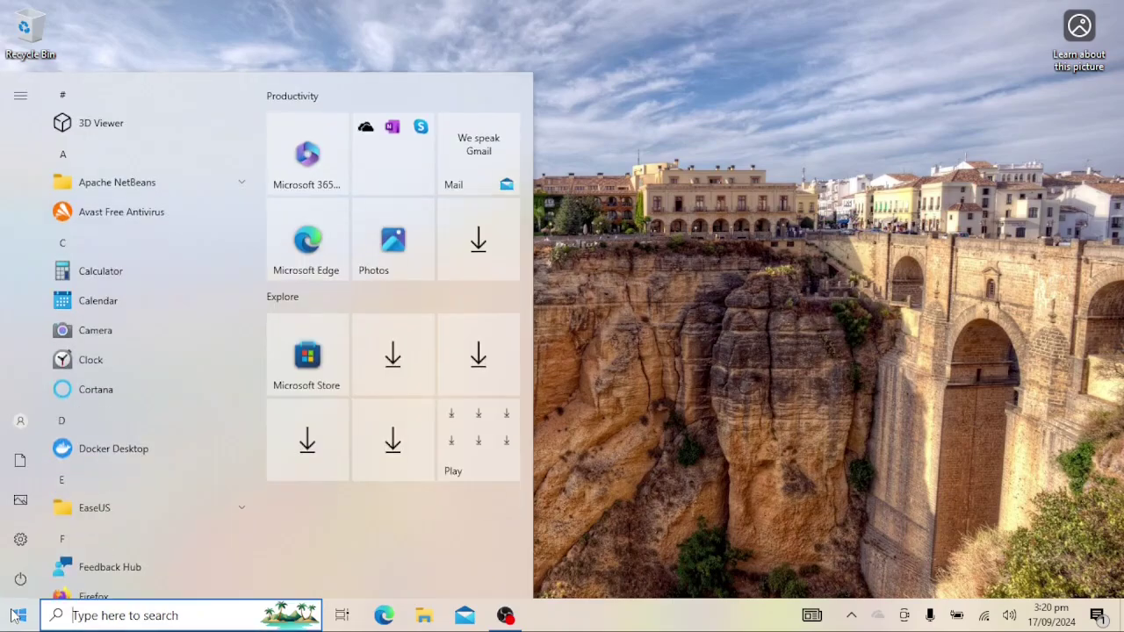
click(16, 615)
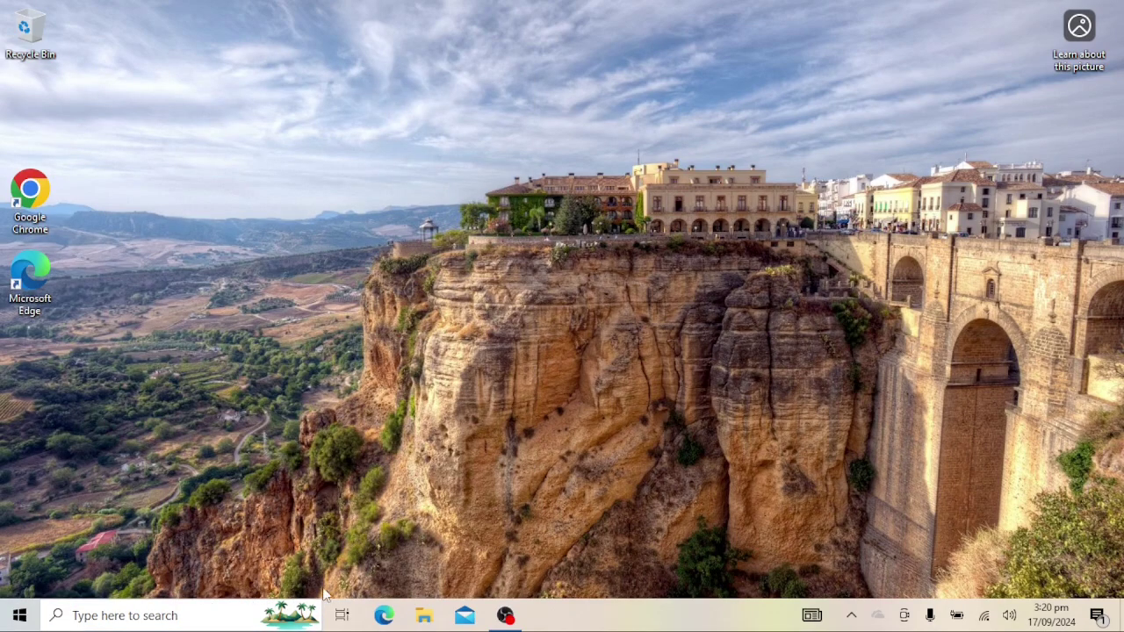
click(424, 615)
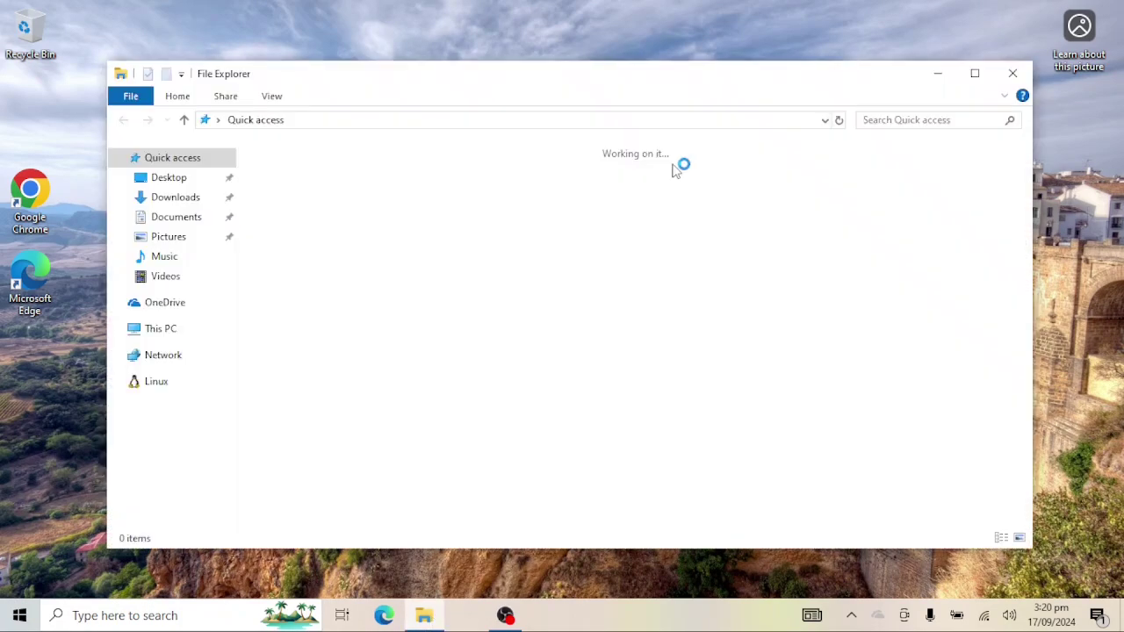
click(976, 73)
click(74, 261)
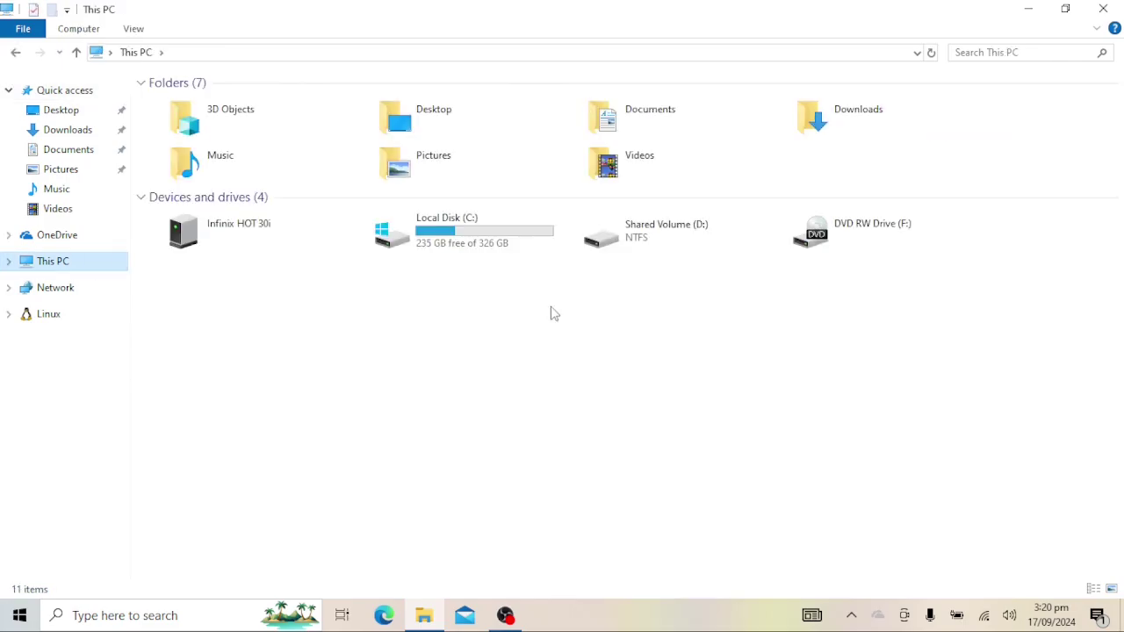
- Confirm Shared Volume (D:) gives Access is denied, then view its Security tab in Properties
click(665, 237)
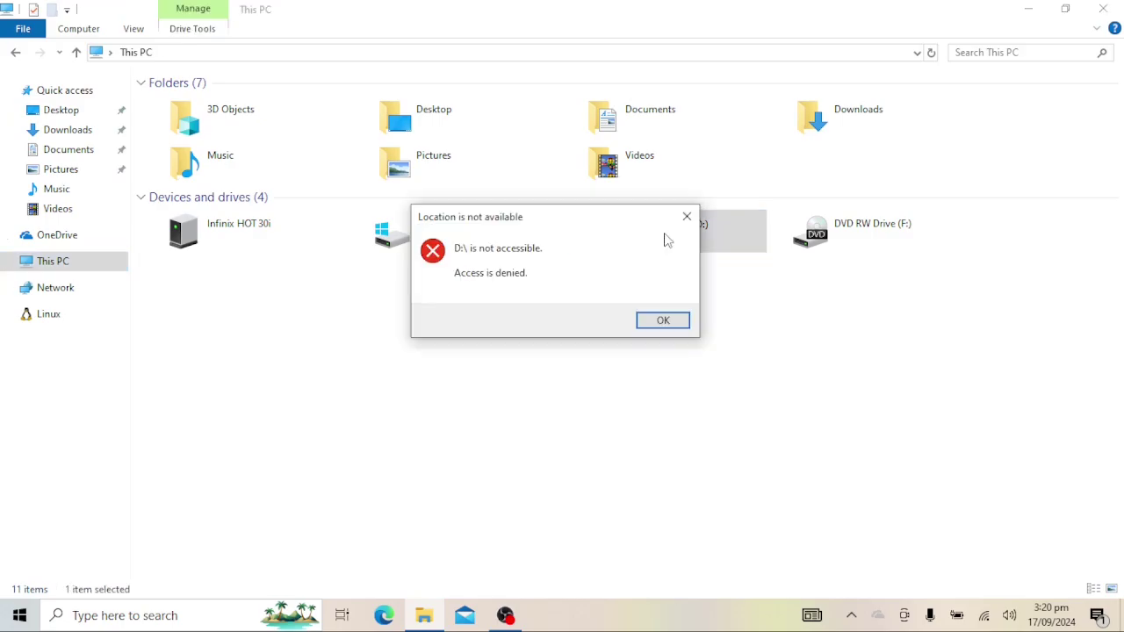
click(677, 327)
right_click(647, 253)
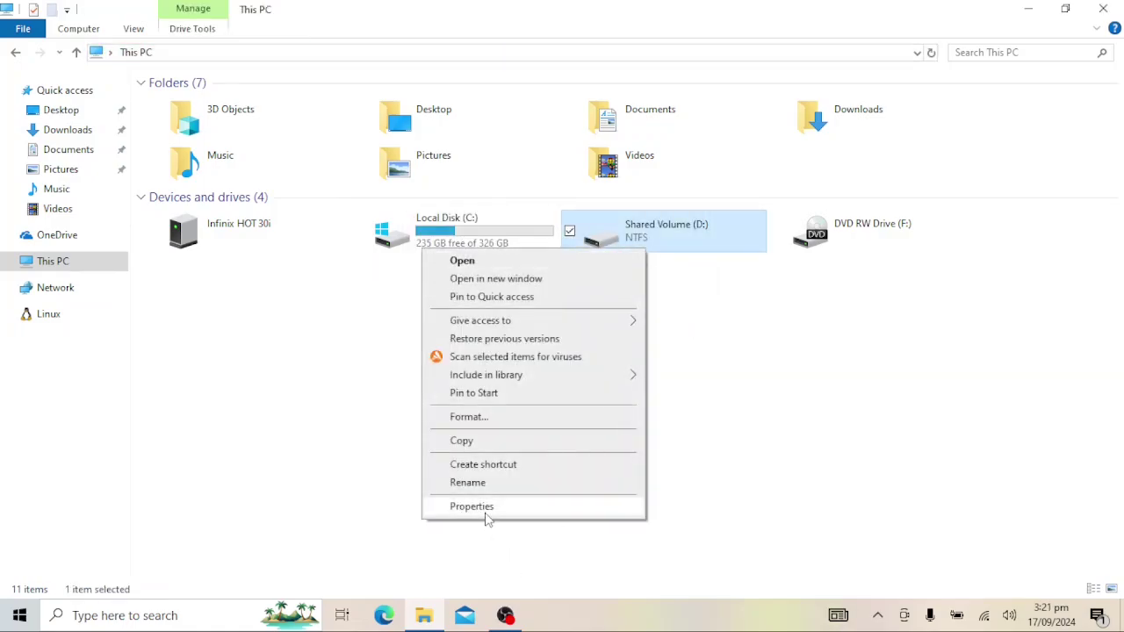
click(485, 512)
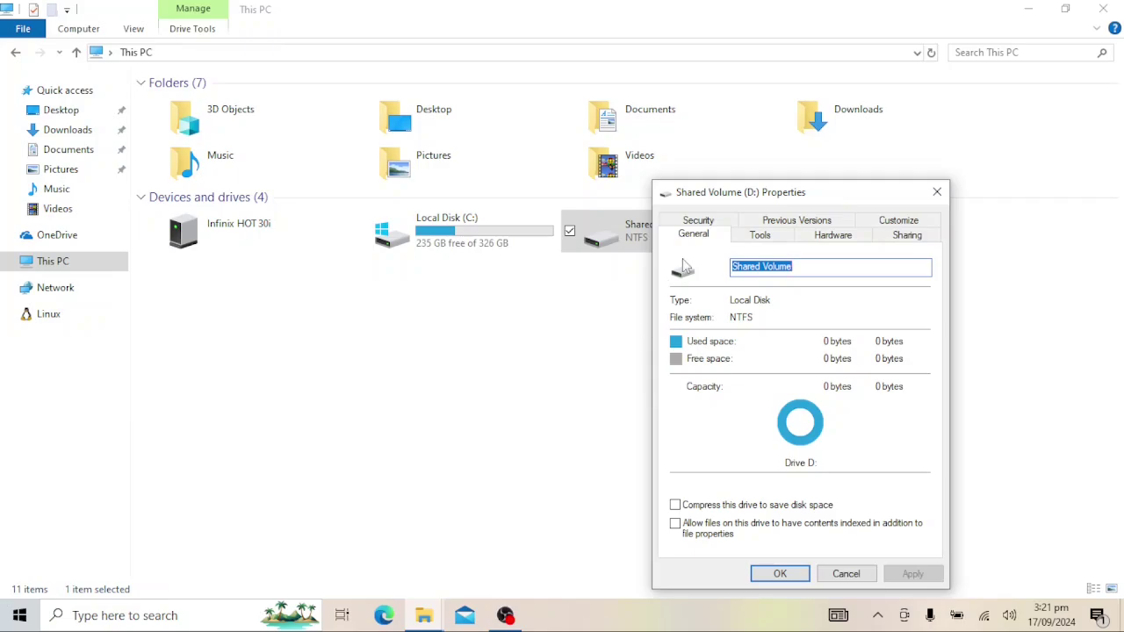
click(696, 221)
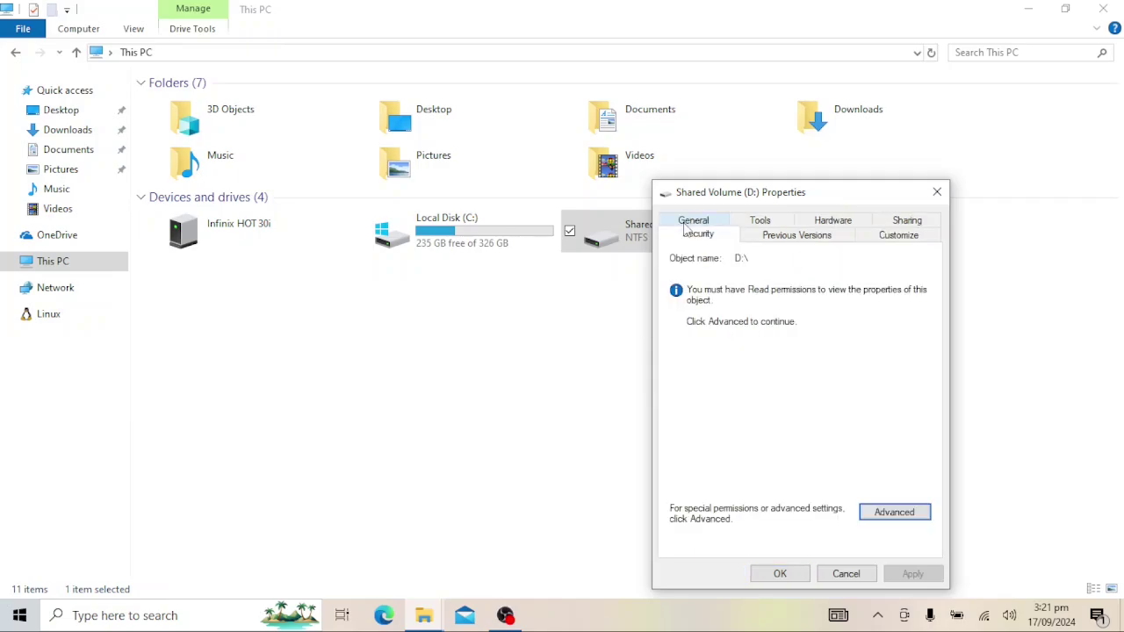
- Open Advanced Security Settings with administrator rights and select the user's Deny Full control entry
click(894, 512)
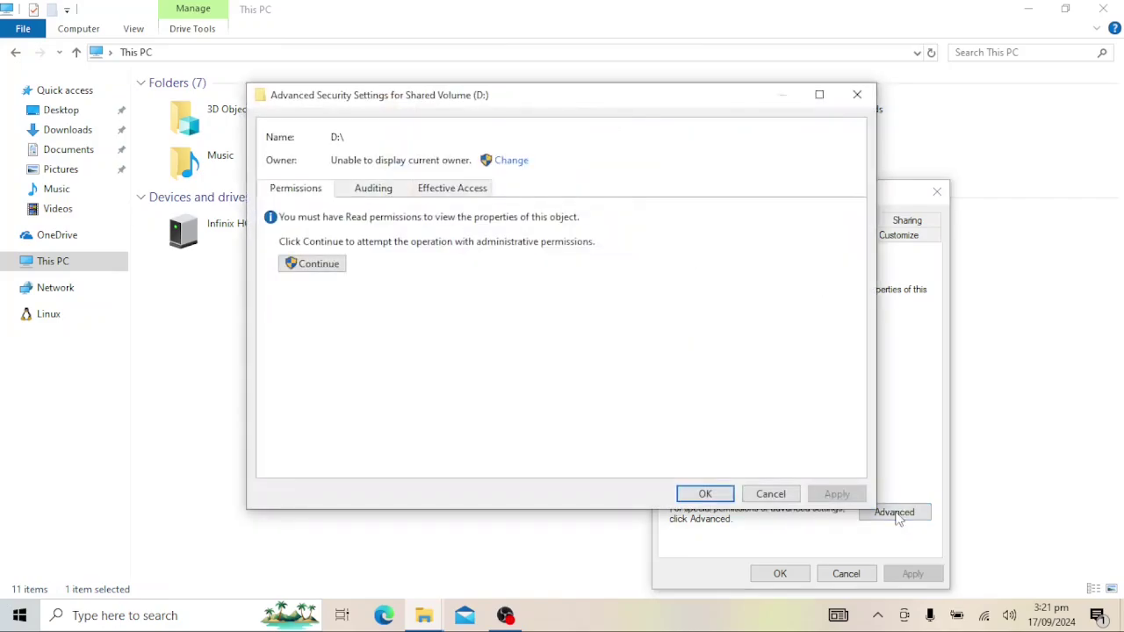
click(335, 272)
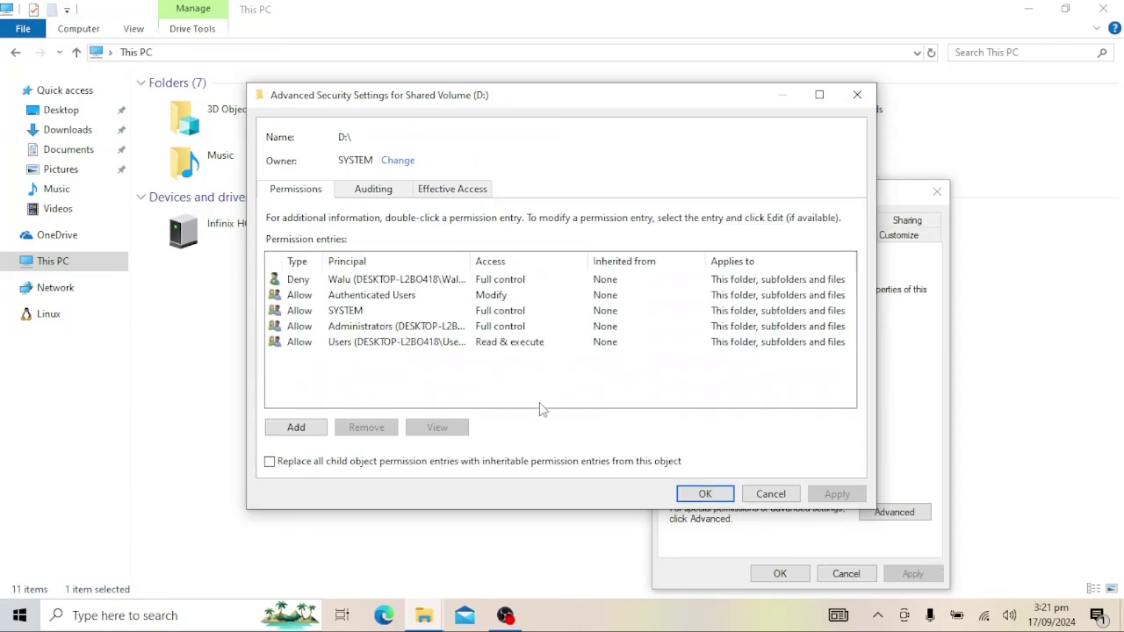
click(762, 285)
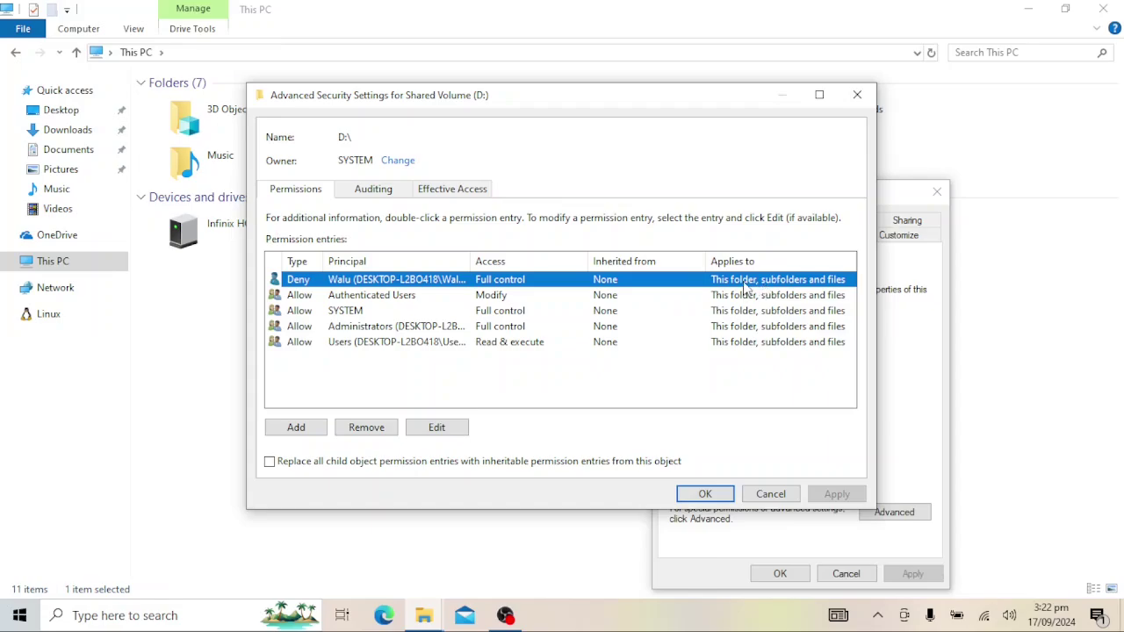
- Change the user's Deny entry to apply to Subfolders only and save through both dialogs
double_click(744, 286)
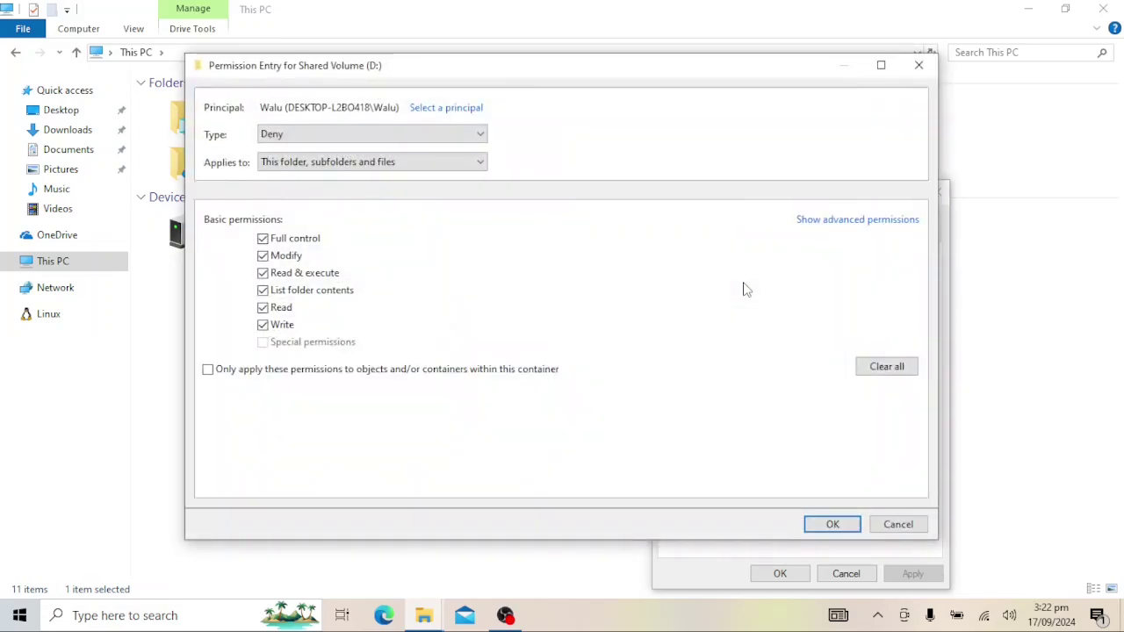
click(481, 163)
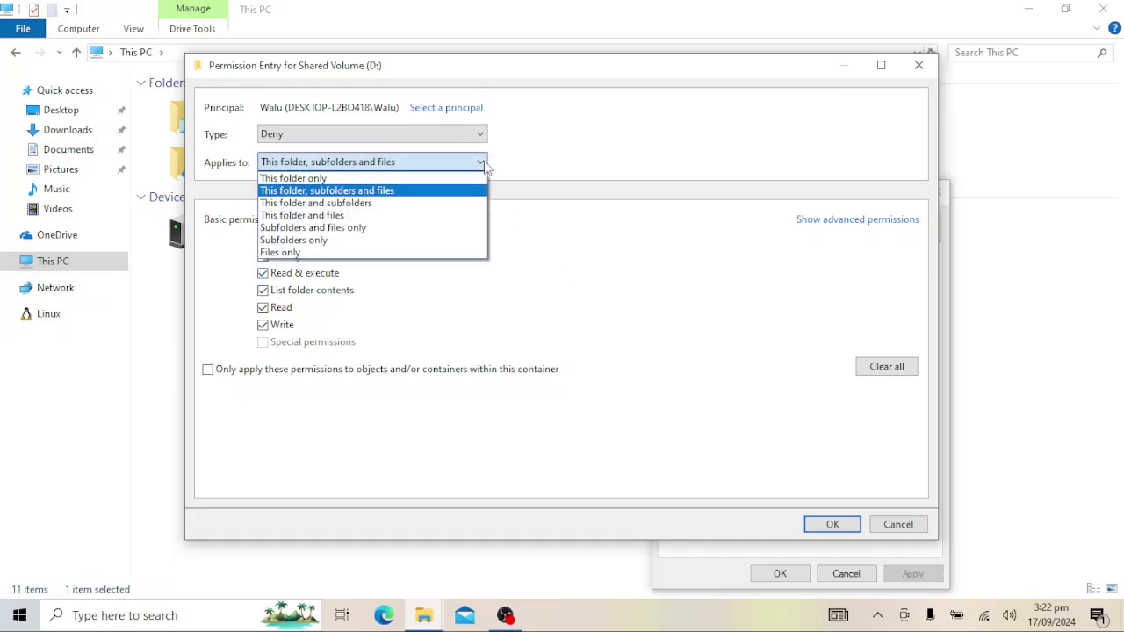
click(424, 241)
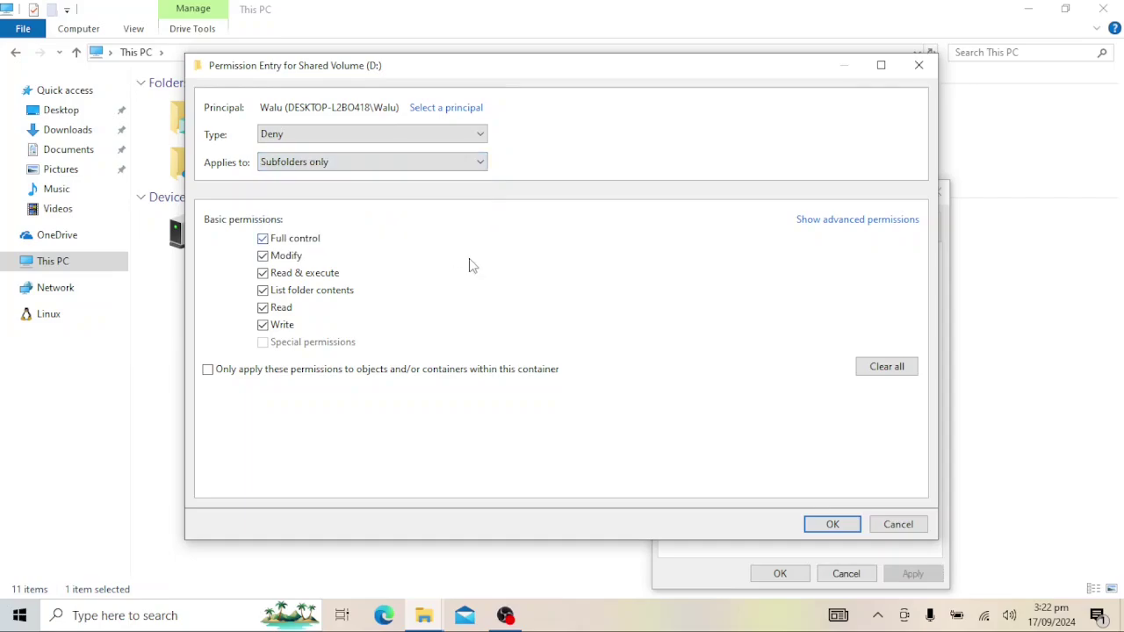
key(Return)
click(706, 494)
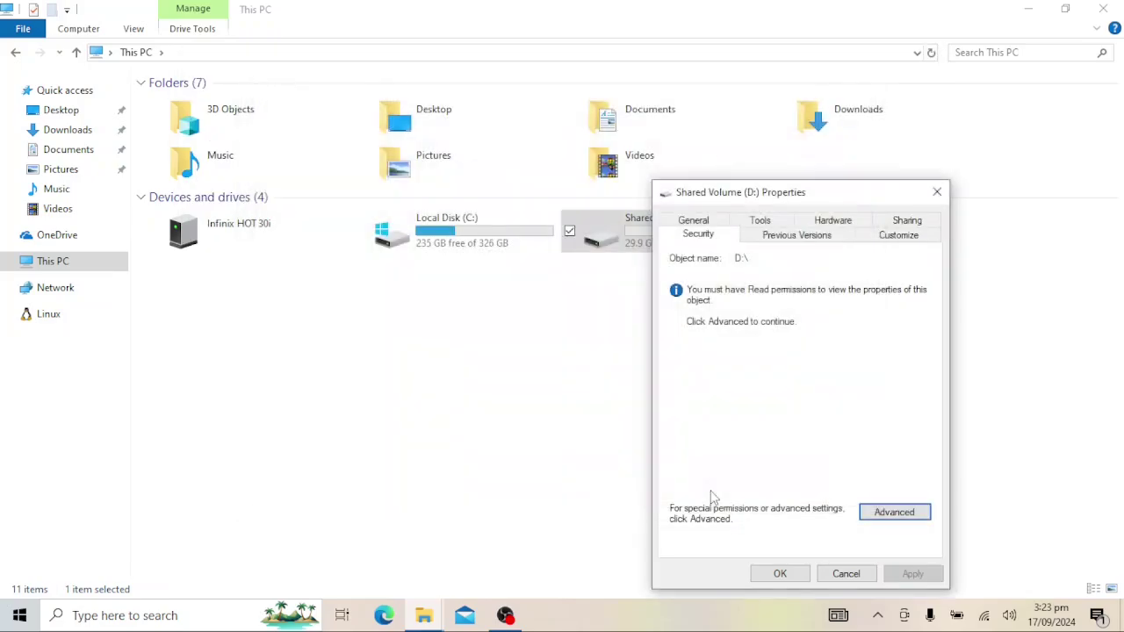
click(788, 575)
- Open Shared Volume (D:) successfully, then check that the Files folder still refuses access, declining the permission prompt
click(587, 313)
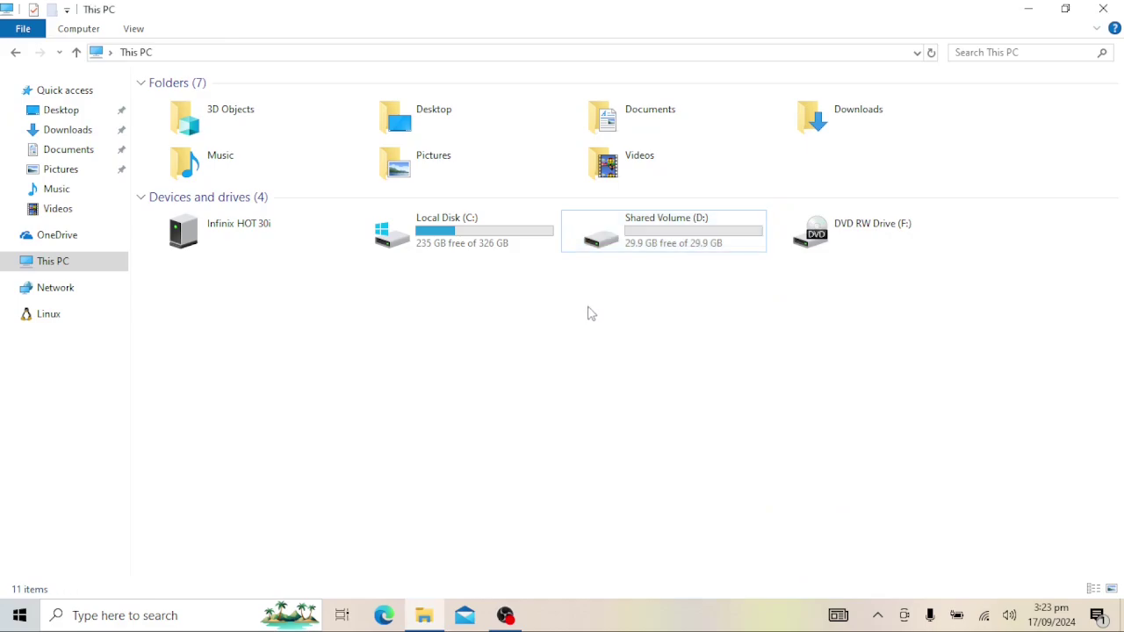
double_click(650, 246)
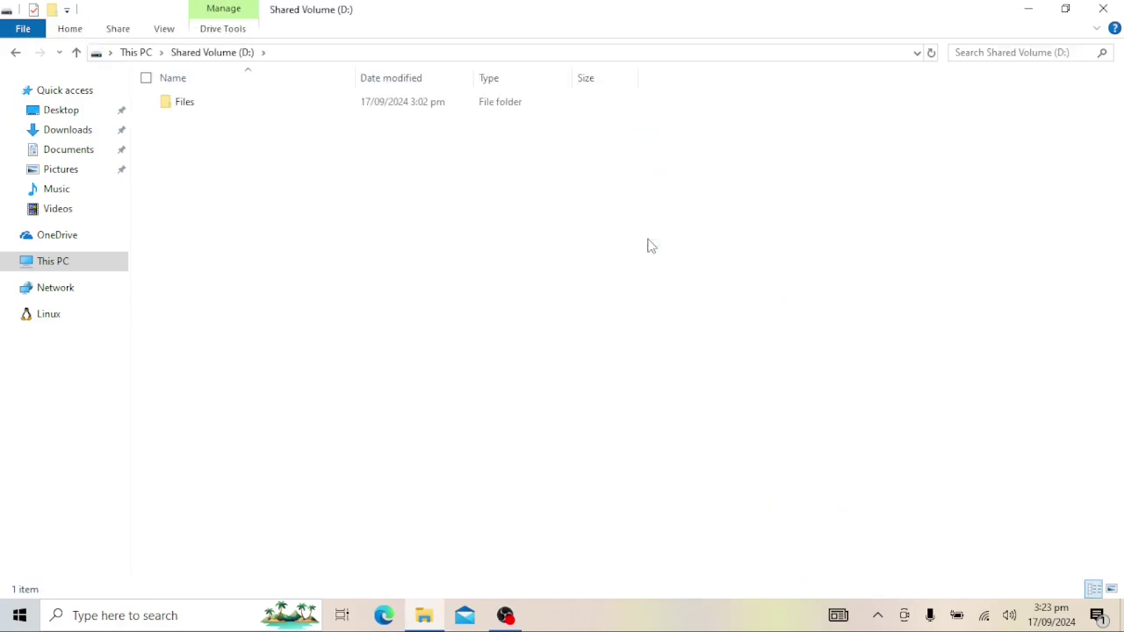
double_click(186, 103)
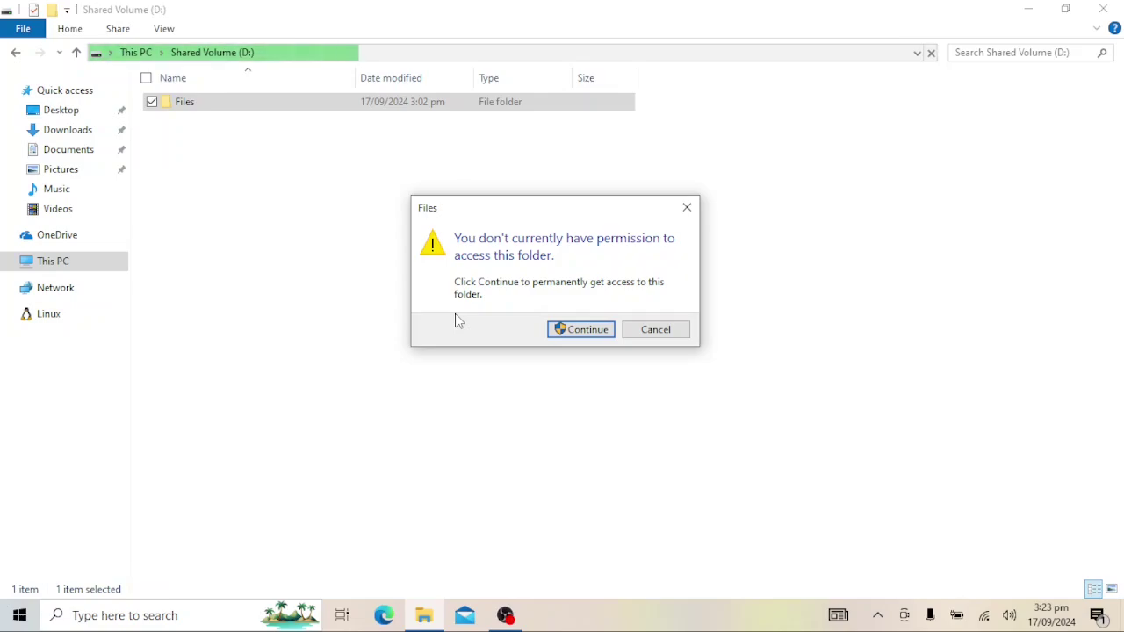
click(650, 329)
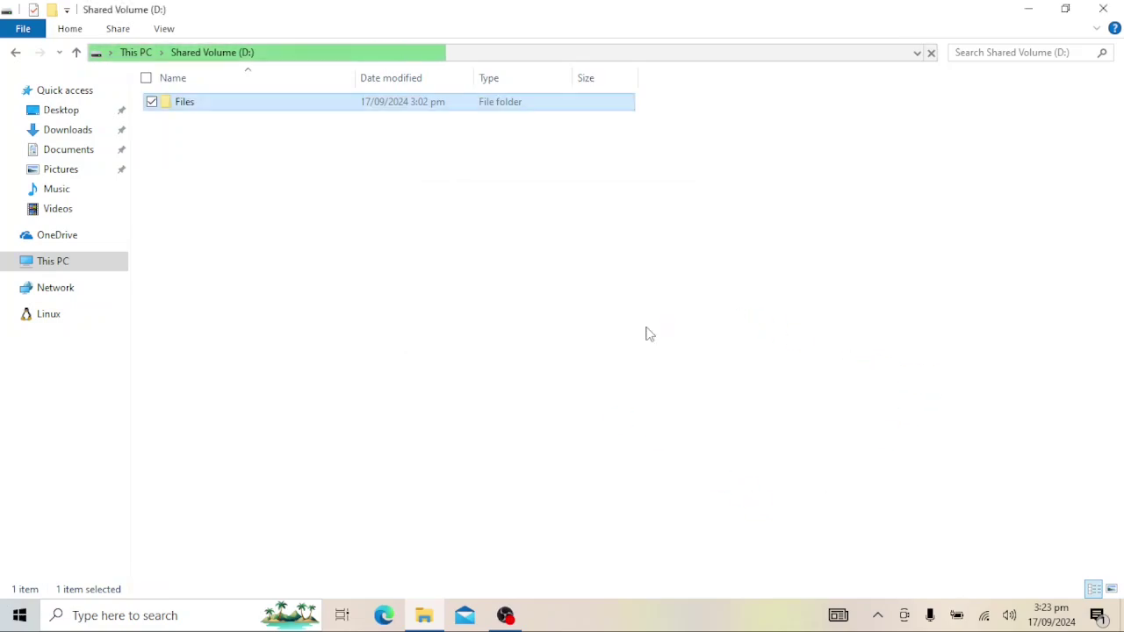
click(247, 145)
double_click(226, 108)
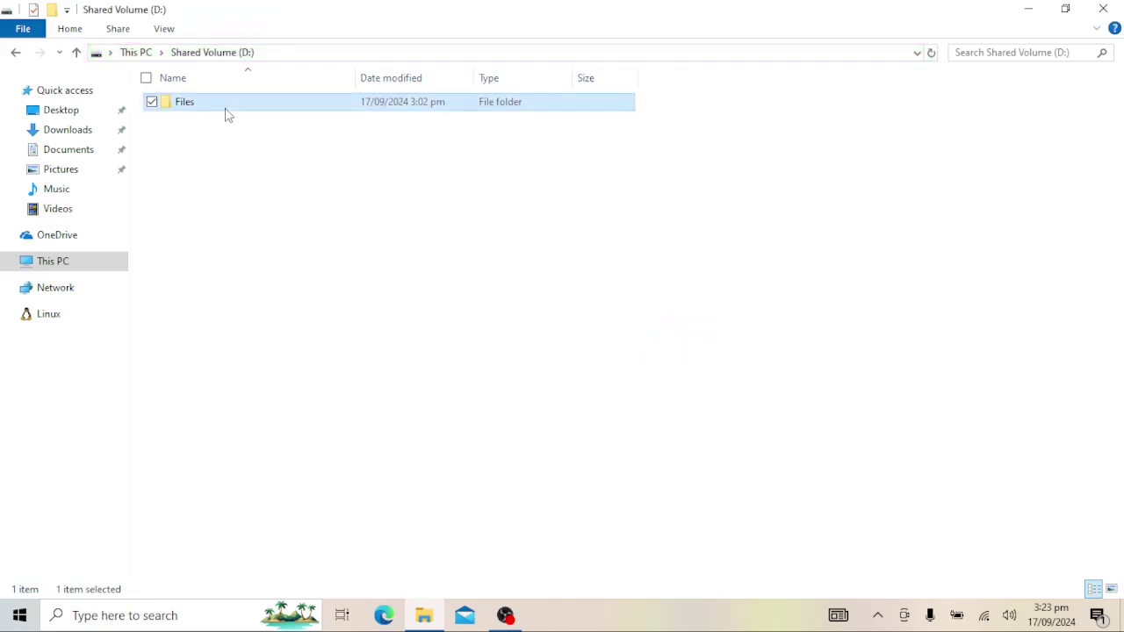